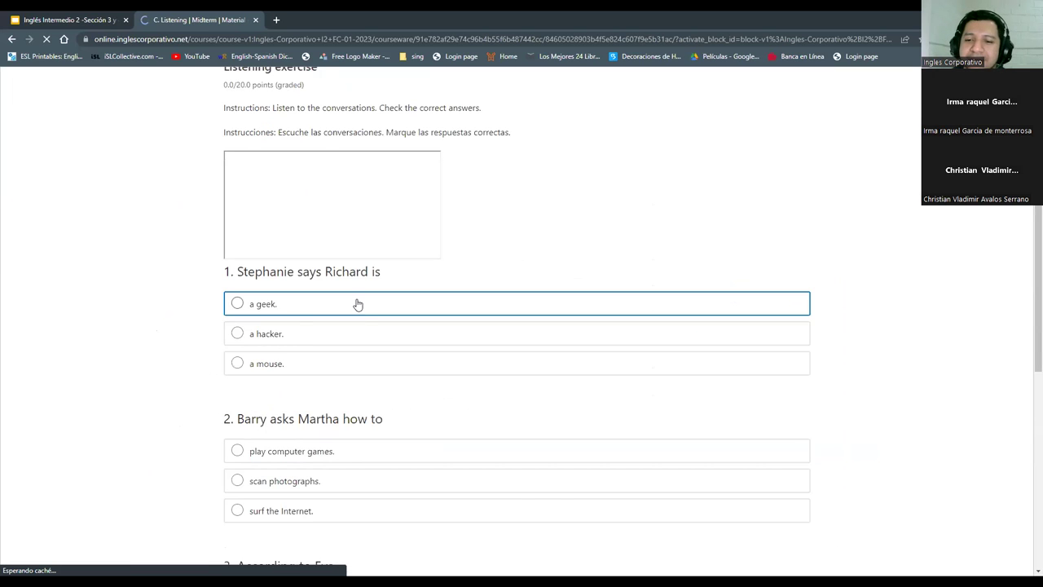
- Open the B. Rewriting exercise of the Midterm and review its instructions and five sentences
{"action": "scroll", "coordinate": [355, 307], "scroll_direction": "down", "scroll_amount": 5}
{"action": "scroll", "coordinate": [356, 301], "scroll_direction": "down", "scroll_amount": 1}
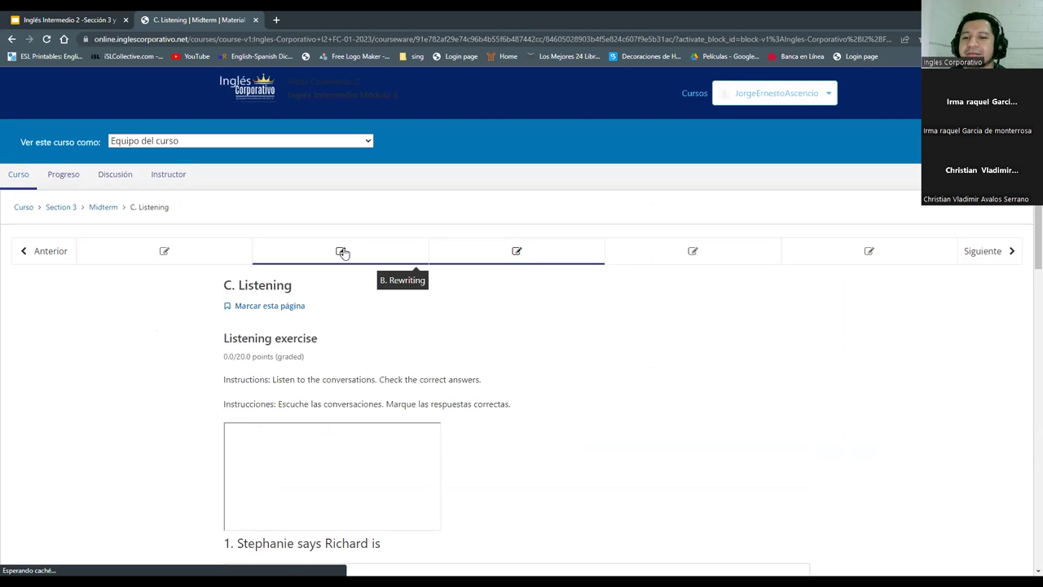
{"action": "left_click", "coordinate": [343, 252]}
{"action": "scroll", "coordinate": [344, 267], "scroll_direction": "down", "scroll_amount": 1}
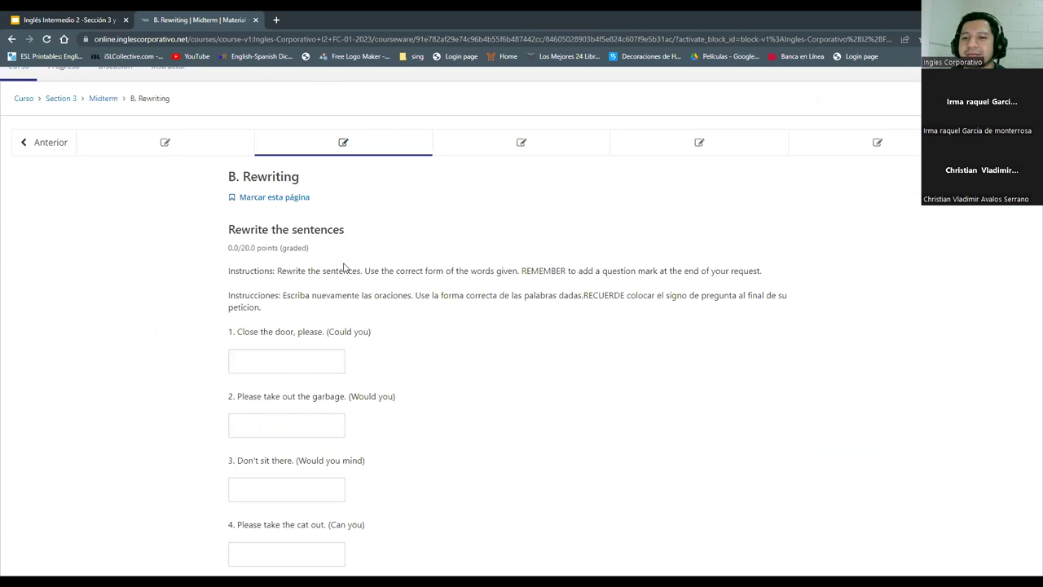
{"action": "scroll", "coordinate": [344, 267], "scroll_direction": "down", "scroll_amount": 2}
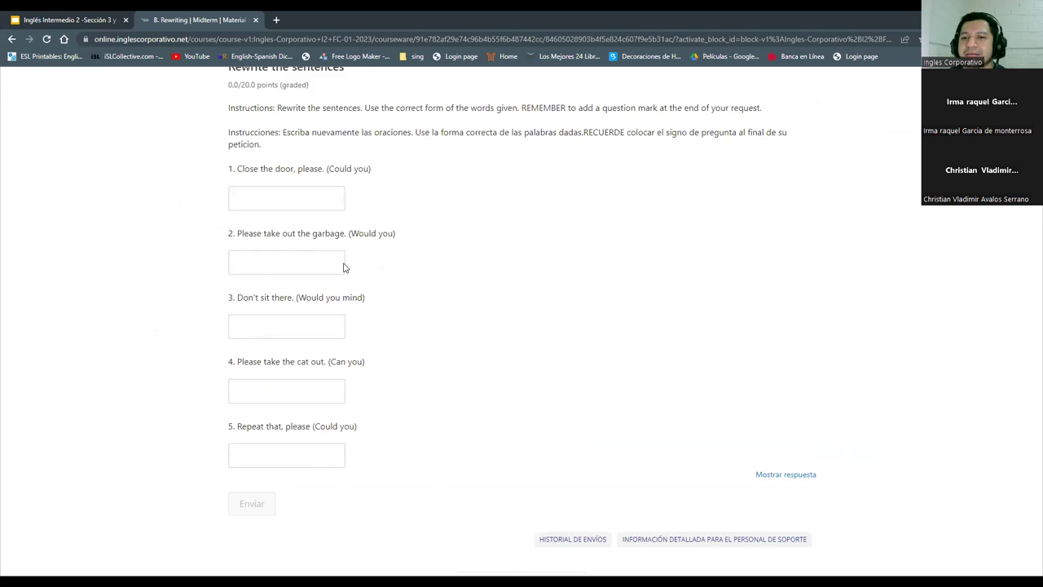
{"action": "scroll", "coordinate": [344, 265], "scroll_direction": "up", "scroll_amount": 1}
{"action": "scroll", "coordinate": [343, 267], "scroll_direction": "up", "scroll_amount": 2}
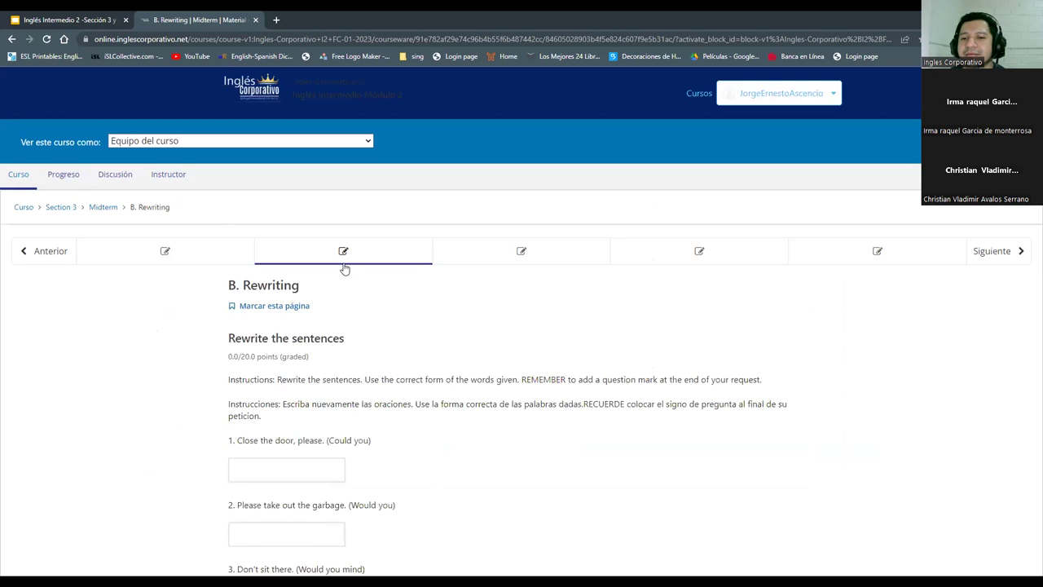
{"action": "scroll", "coordinate": [343, 267], "scroll_direction": "down", "scroll_amount": 1}
{"action": "scroll", "coordinate": [296, 326], "scroll_direction": "down", "scroll_amount": 1}
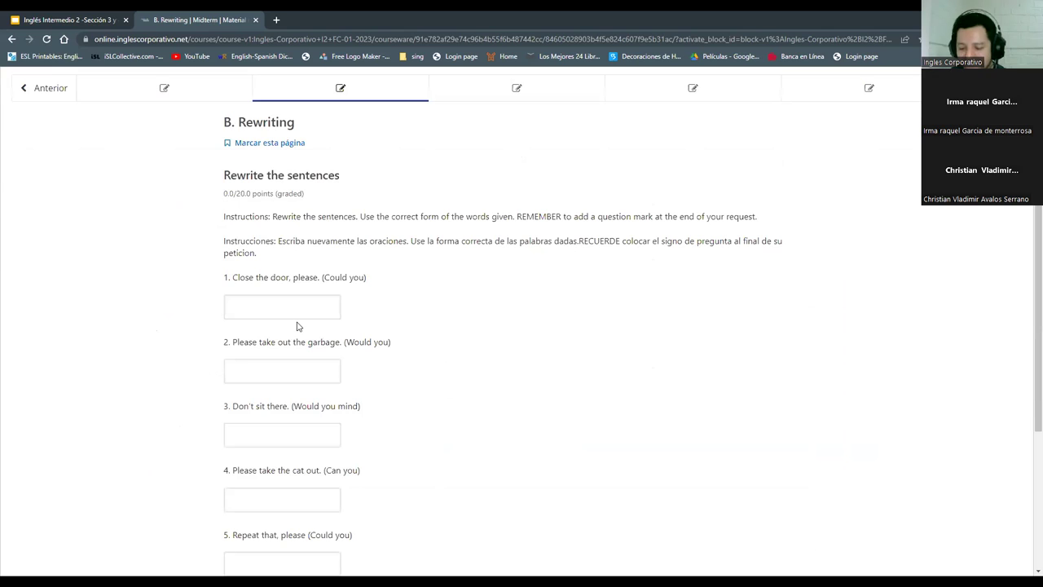
- Answer sentence 1 with "Could you close the door, please."
{"action": "left_click", "coordinate": [306, 313]}
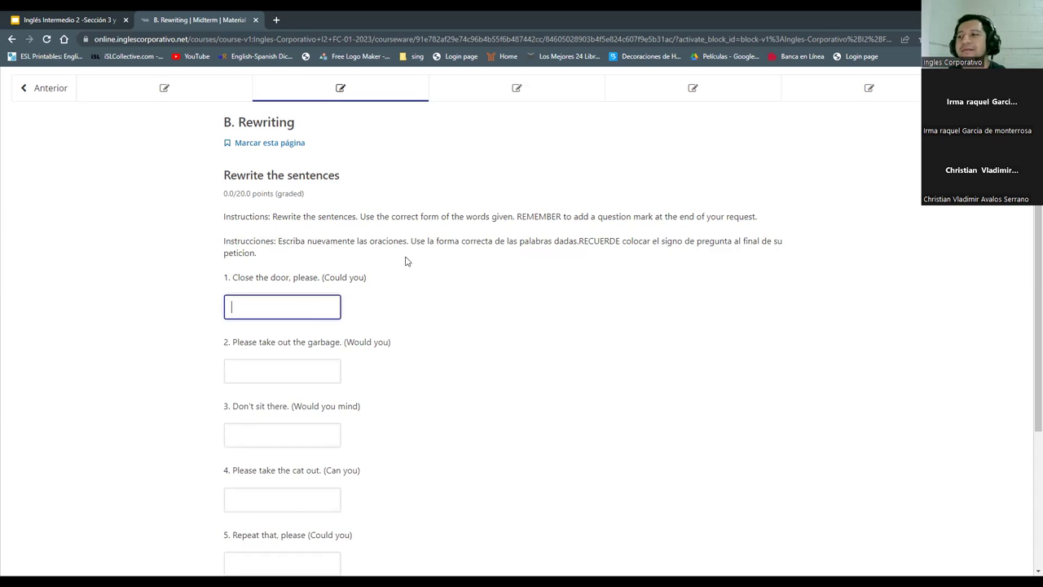
{"action": "type", "text": "Could you"}
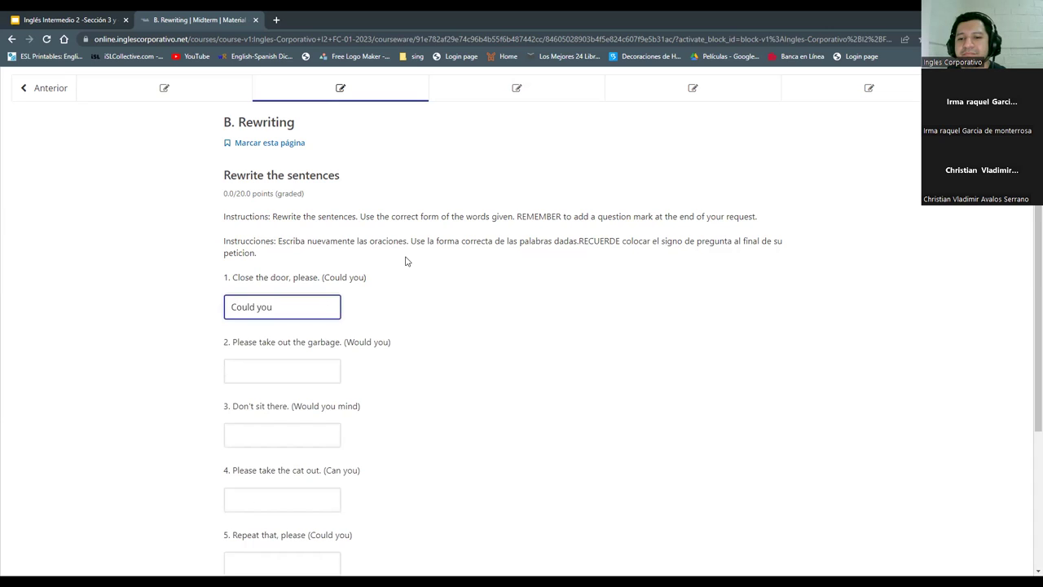
{"action": "type", "text": " close the door, please."}
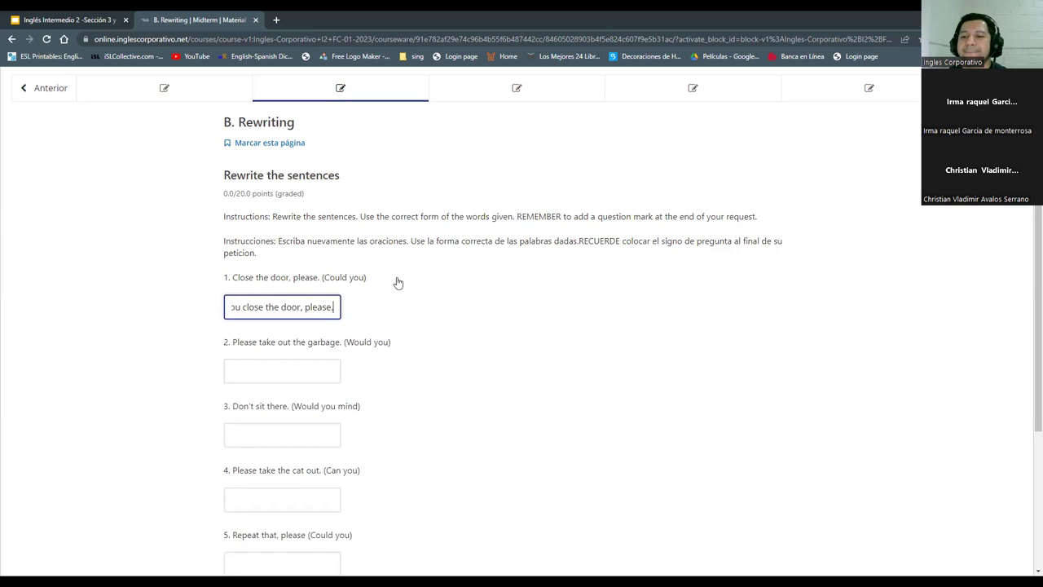
- Answer sentence 2 with "Would you please take out the garbage."
{"action": "left_click", "coordinate": [282, 373]}
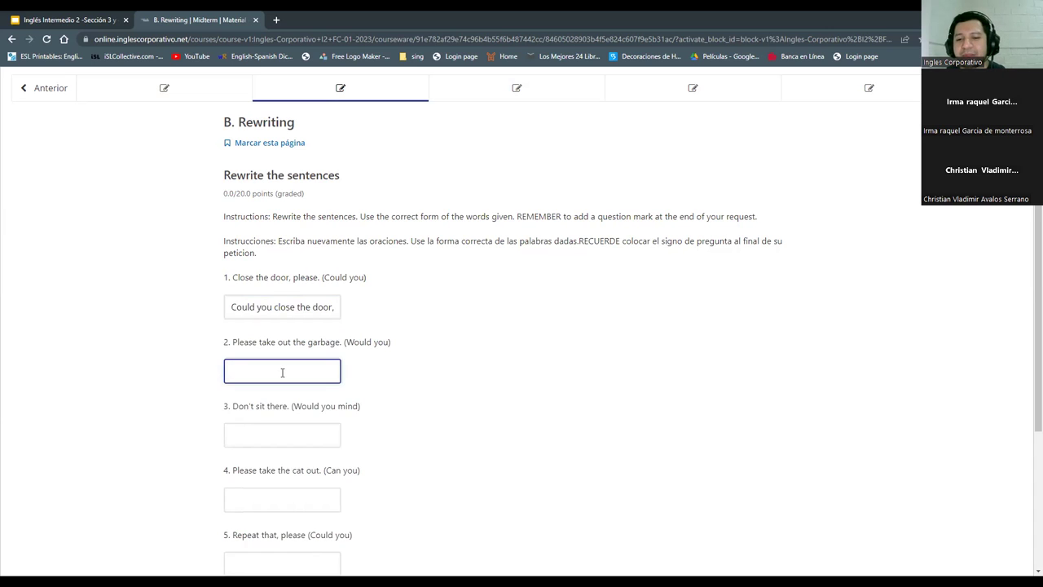
{"action": "type", "text": "Wouls"}
{"action": "key", "text": "BackSpace"}
{"action": "type", "text": "d you"}
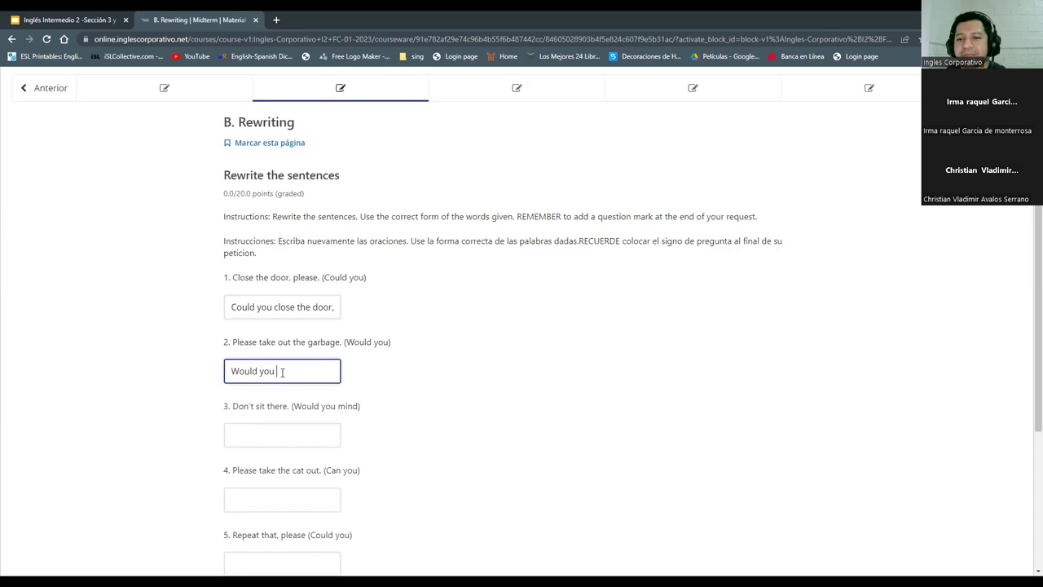
{"action": "type", "text": " pease ta"}
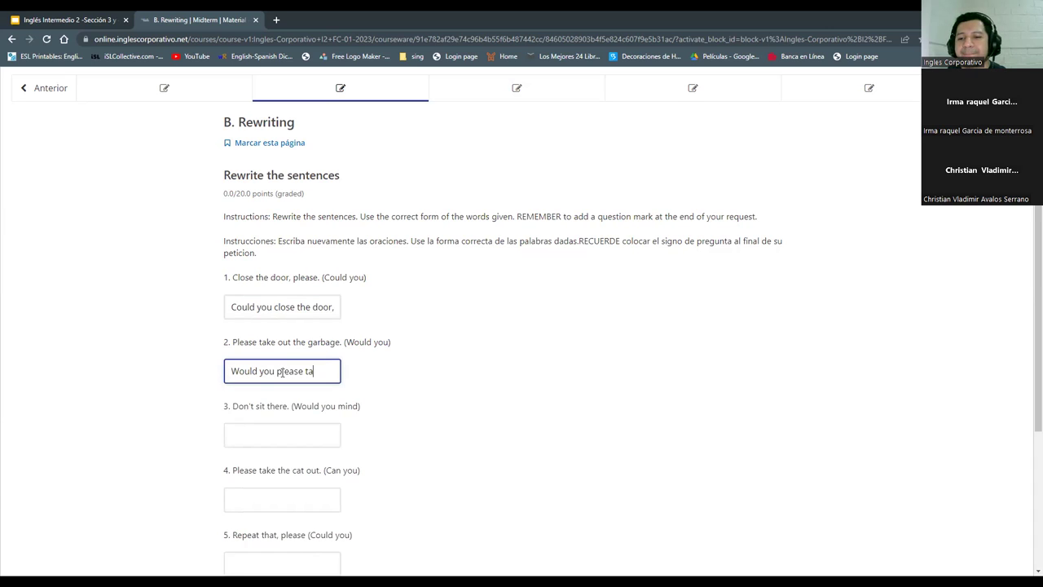
{"action": "type", "text": "ke "}
{"action": "type", "text": "out t"}
{"action": "type", "text": "he gar"}
{"action": "type", "text": "va"}
{"action": "key", "text": "BackSpace"}
{"action": "key", "text": "BackSpace"}
{"action": "type", "text": "bag"}
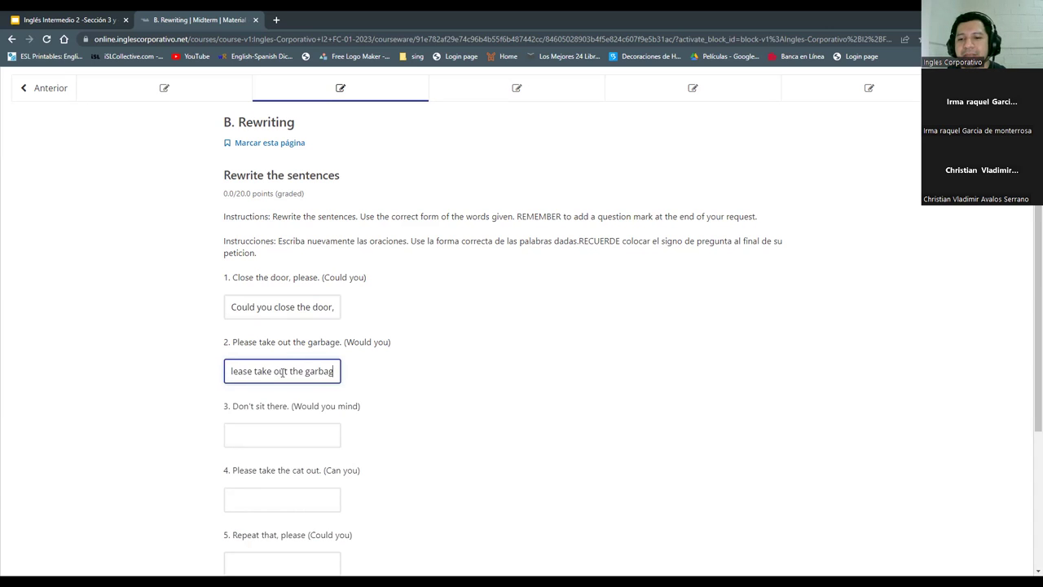
{"action": "type", "text": "e."}
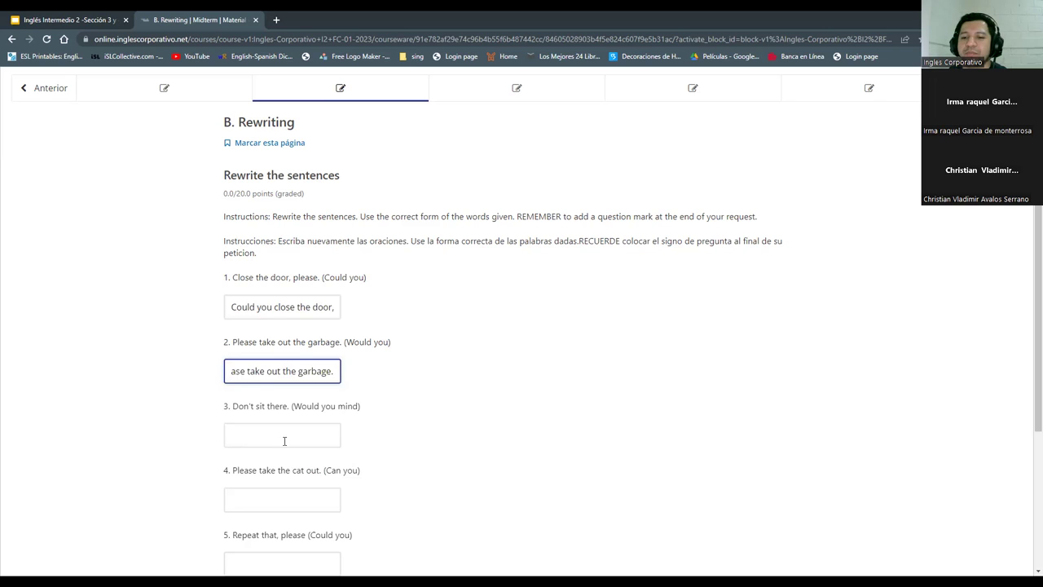
- Begin the answer to sentence 3 with "Would you mind not"
{"action": "left_click", "coordinate": [284, 441]}
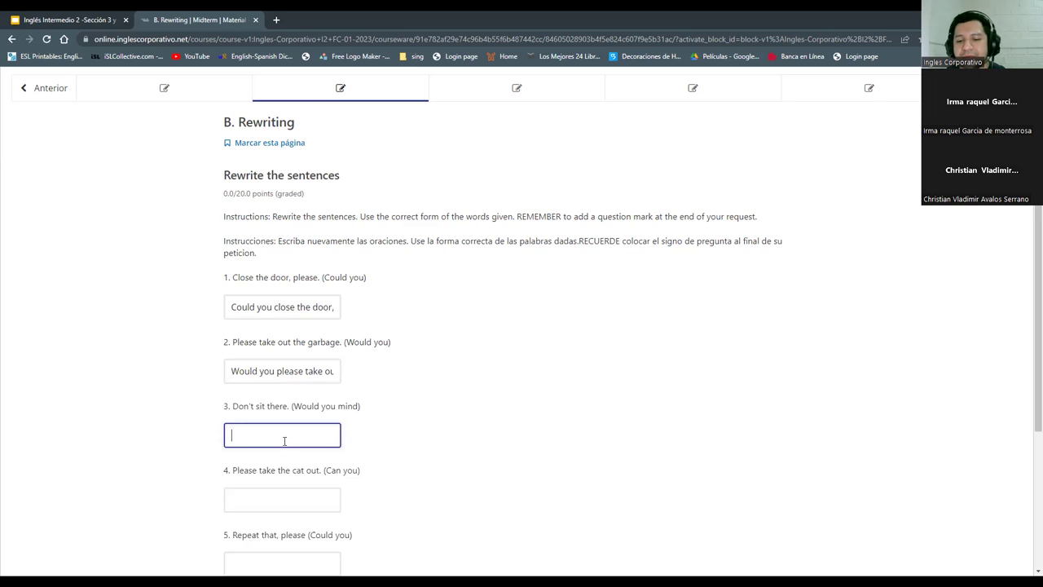
{"action": "type", "text": "Would you mind"}
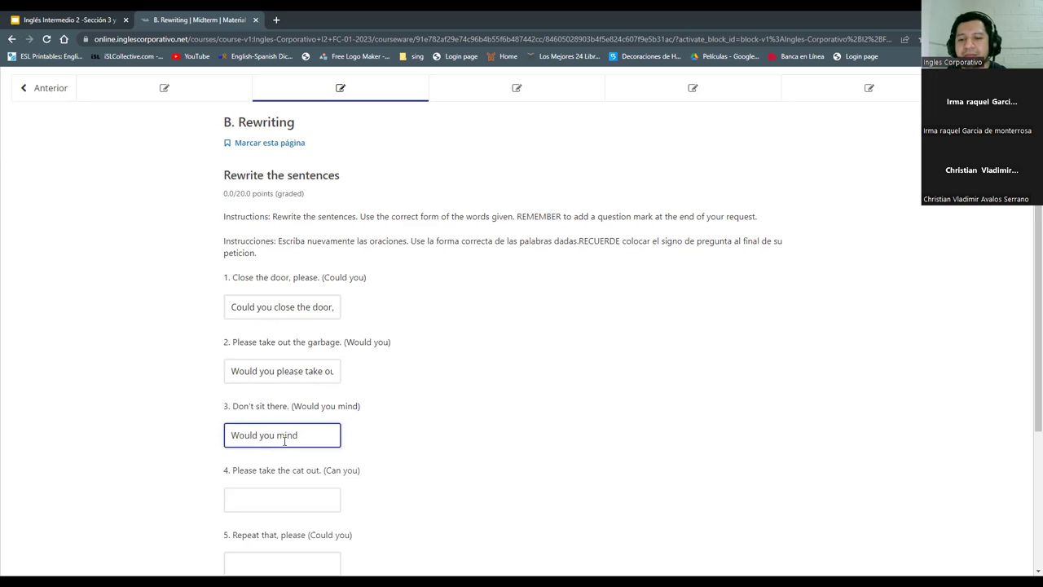
{"action": "type", "text": " dont"}
{"action": "key", "text": "BackSpace"}
{"action": "key", "text": "BackSpace"}
{"action": "key", "text": "BackSpace"}
{"action": "key", "text": "BackSpace"}
{"action": "key", "text": "BackSpace"}
{"action": "key", "text": "BackSpace"}
{"action": "key", "text": "BackSpace"}
{"action": "type", "text": "not st"}
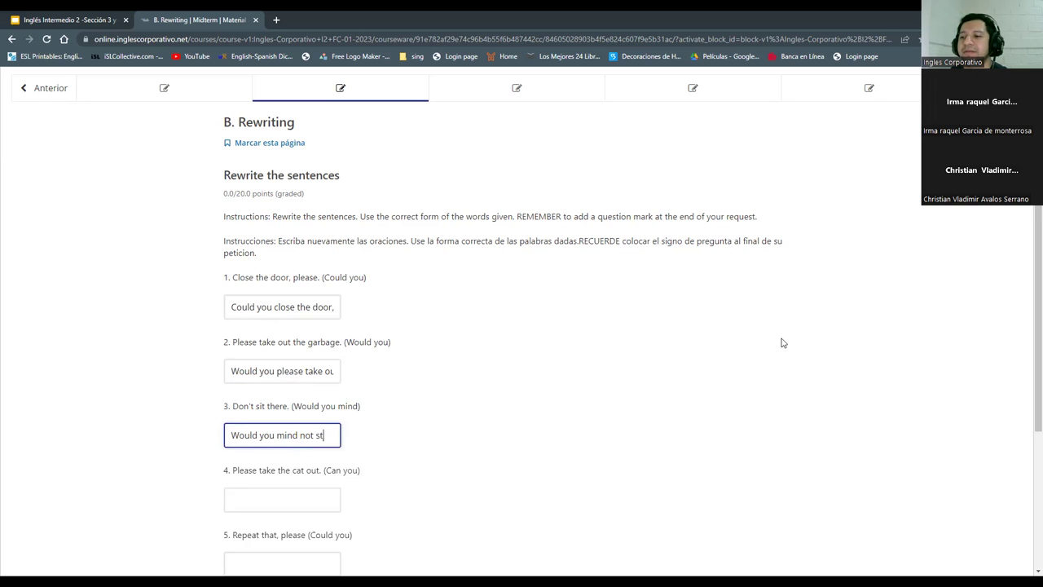
- Reveal the exercise's correct answers and complete answer 3 as "Would you mind not sitting here?"
{"action": "scroll", "coordinate": [781, 343], "scroll_direction": "down", "scroll_amount": 3}
{"action": "scroll", "coordinate": [419, 289], "scroll_direction": "up", "scroll_amount": 1}
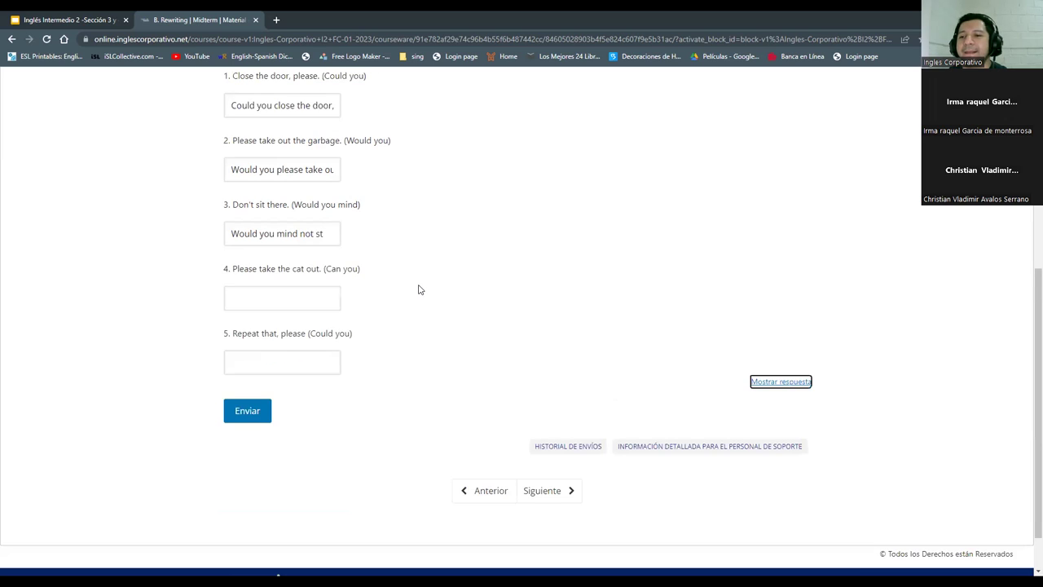
{"action": "left_click", "coordinate": [328, 245]}
{"action": "type", "text": "itt"}
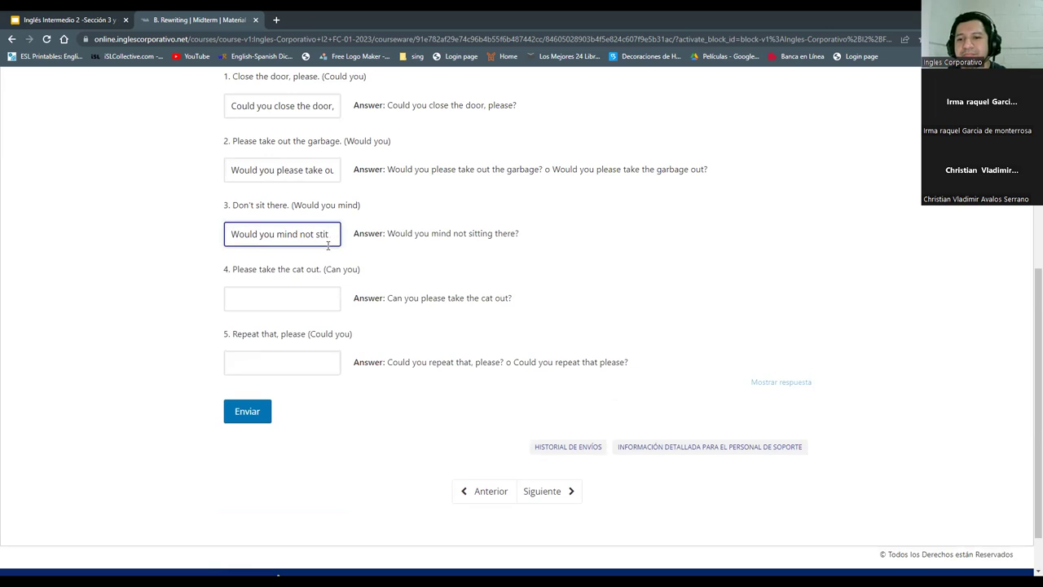
{"action": "type", "text": "ing here?"}
- Answer sentence 4 with "Can you please take the cat out."
{"action": "left_click", "coordinate": [289, 295]}
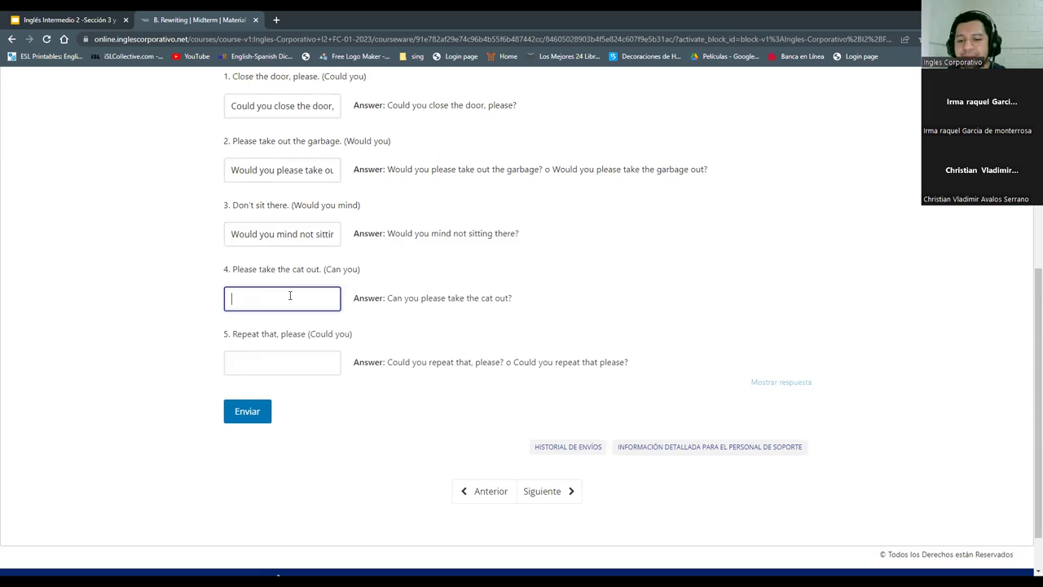
{"action": "type", "text": "C"}
{"action": "type", "text": "an you p"}
{"action": "type", "text": "lease"}
{"action": "type", "text": " take "}
{"action": "type", "text": "the c"}
{"action": "type", "text": "at out."}
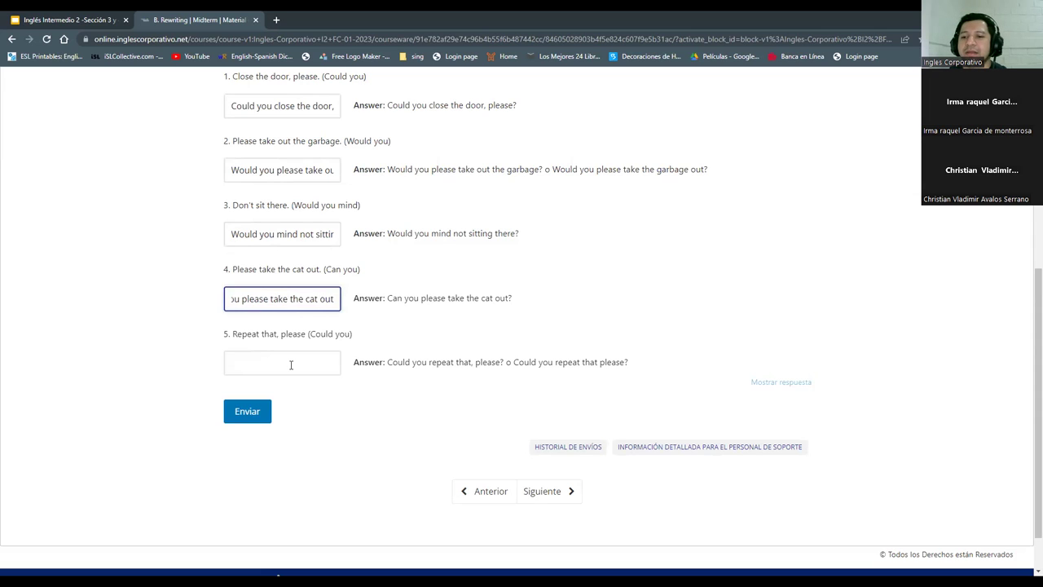
- Answer sentence 5 with "Could you repeat that, please." and submit the exercise for grading
{"action": "left_click", "coordinate": [290, 365]}
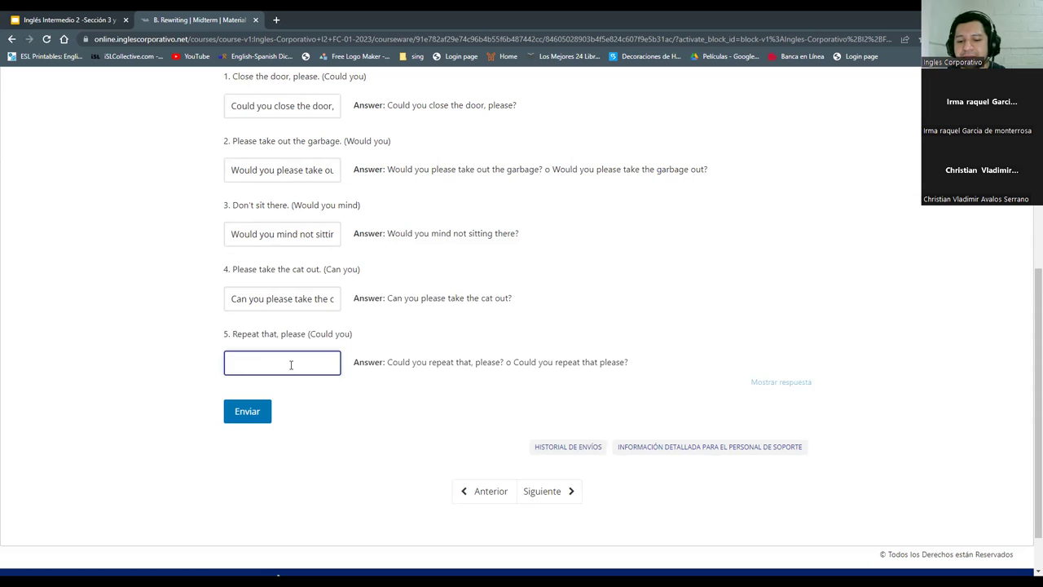
{"action": "type", "text": "Couo"}
{"action": "key", "text": "BackSpace"}
{"action": "type", "text": "ld you"}
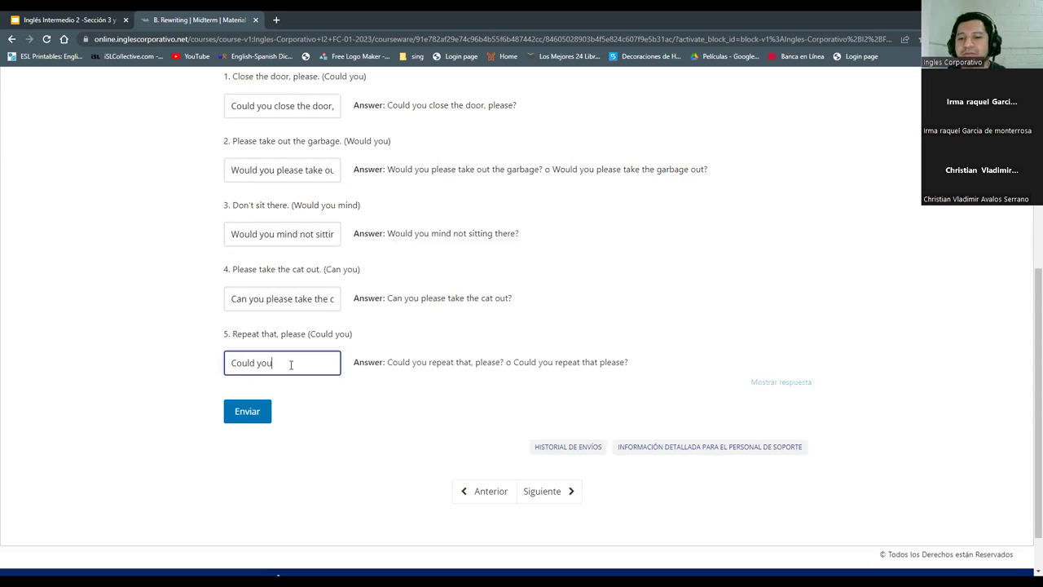
{"action": "type", "text": " repeat that"}
{"action": "key", "text": "BackSpace"}
{"action": "type", "text": ", please."}
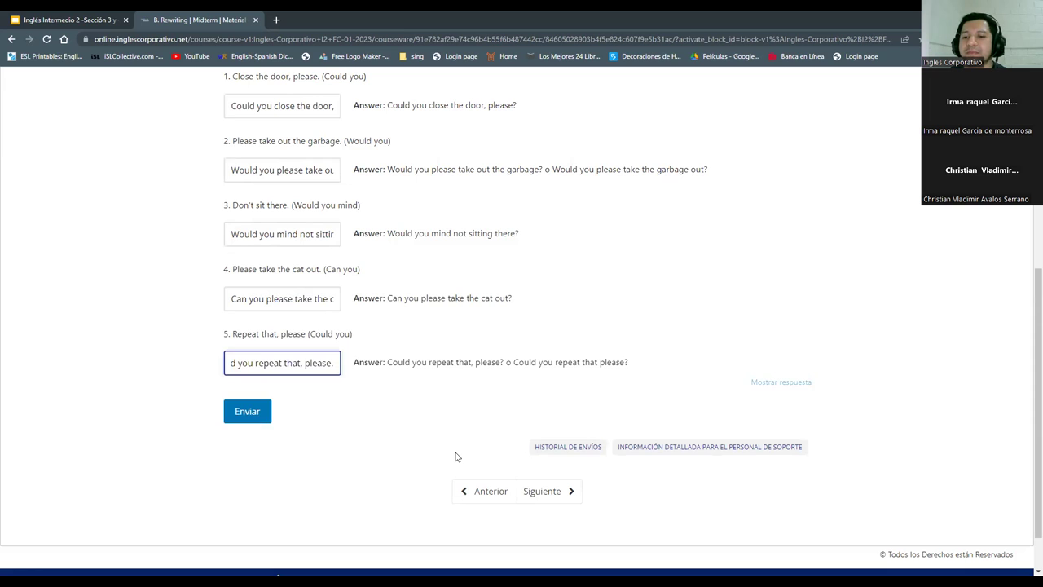
{"action": "key", "text": "Return"}
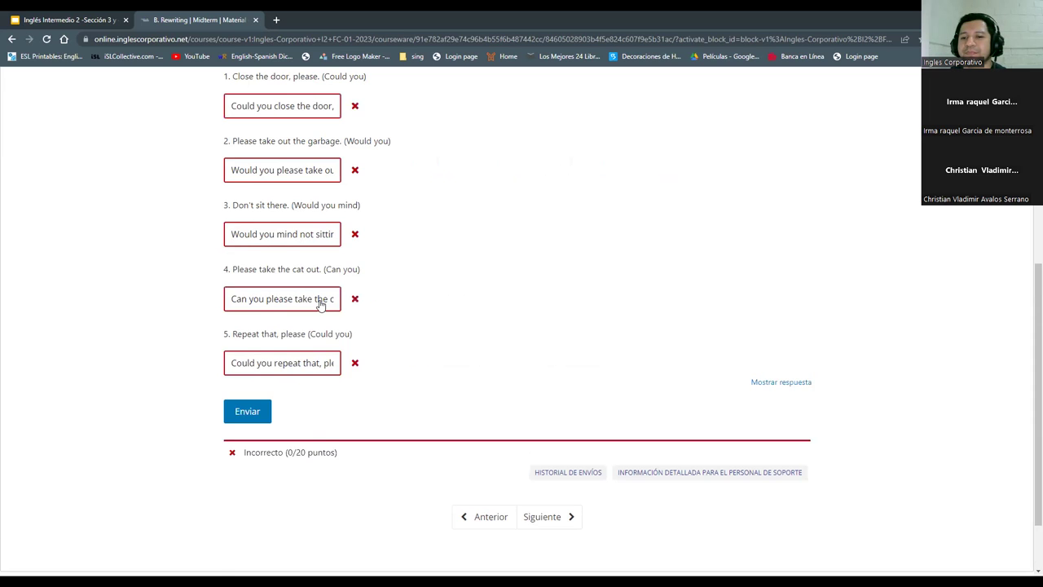
- Remove the final period from answer 1 and resubmit the exercise
{"action": "scroll", "coordinate": [318, 297], "scroll_direction": "up", "scroll_amount": 2}
{"action": "left_click", "coordinate": [314, 271]}
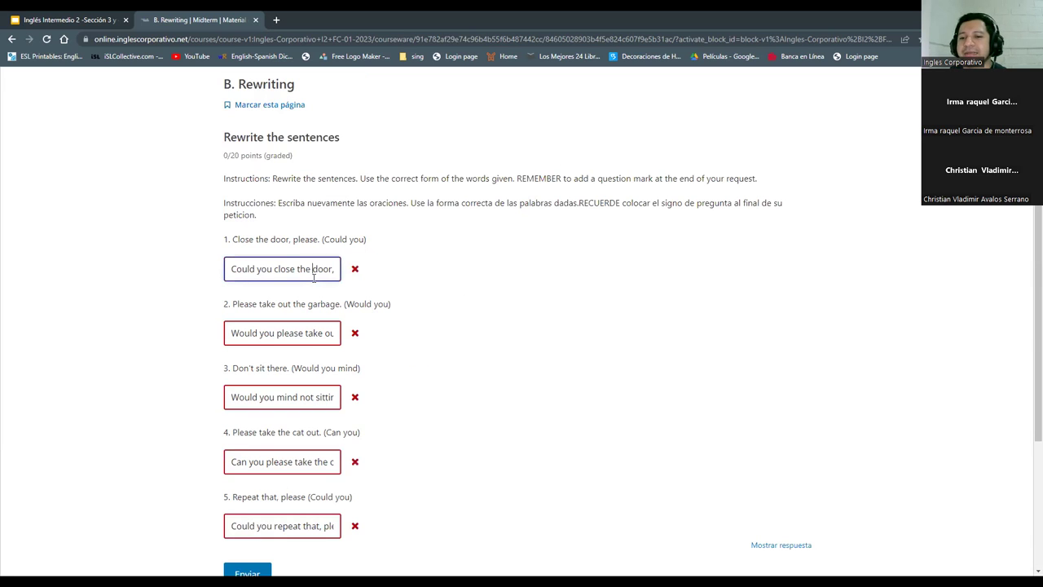
{"action": "key", "text": "End"}
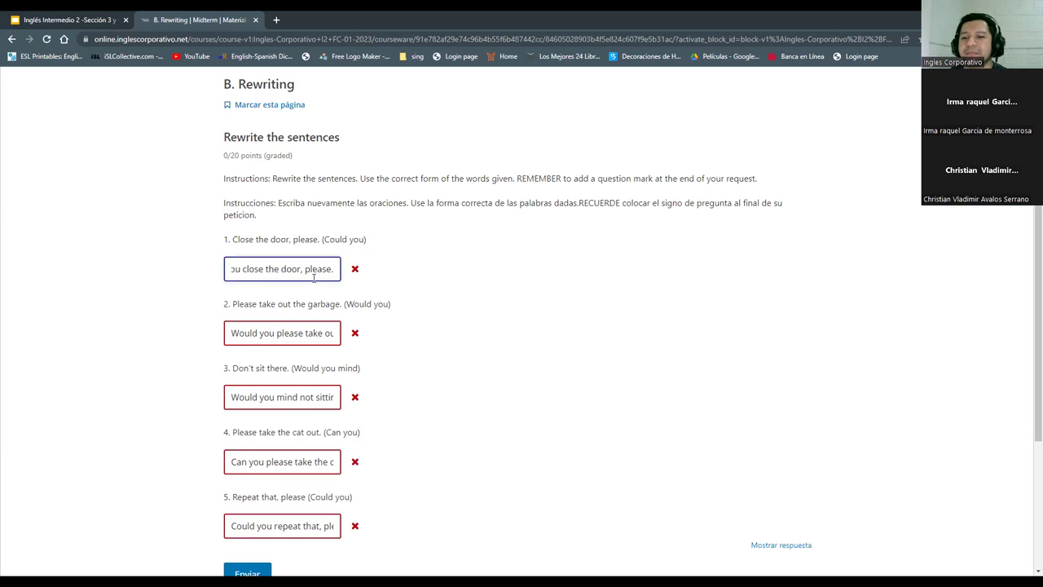
{"action": "key", "text": "BackSpace"}
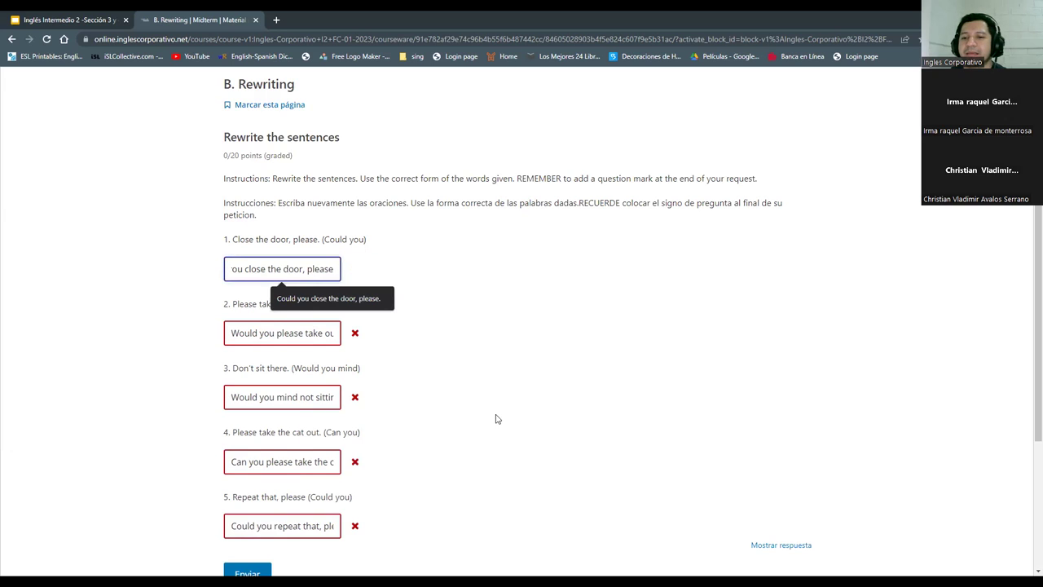
{"action": "key", "text": "Return"}
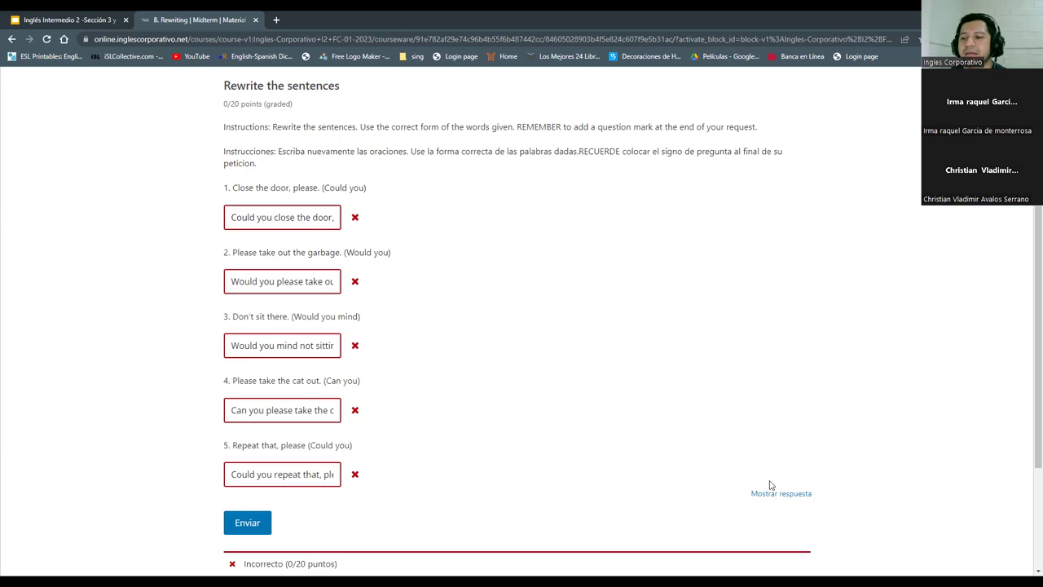
- Reveal the correct answers again and open the end of answer 1 for editing
{"action": "left_click", "coordinate": [770, 494]}
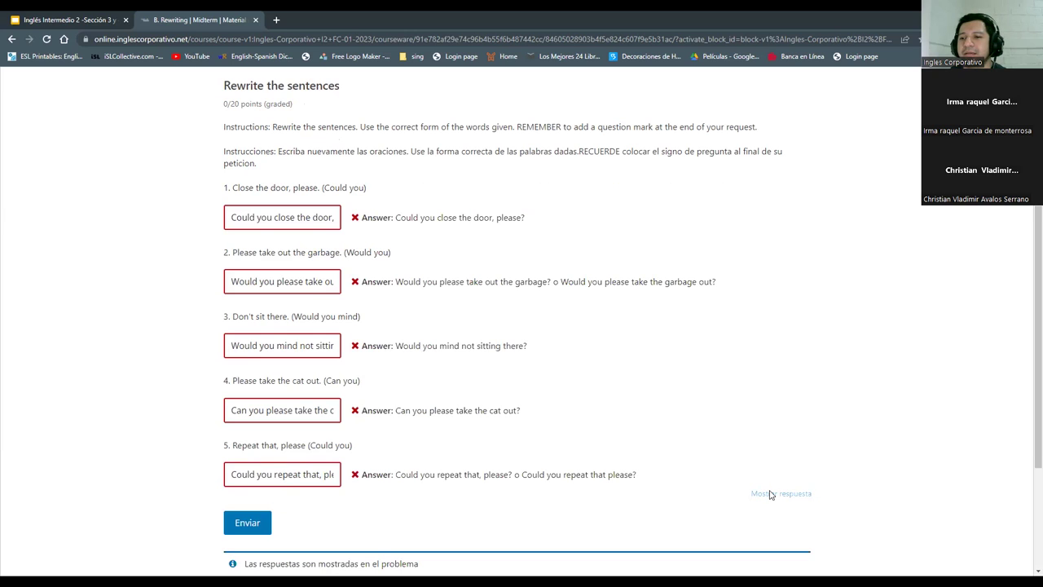
{"action": "left_click", "coordinate": [261, 219]}
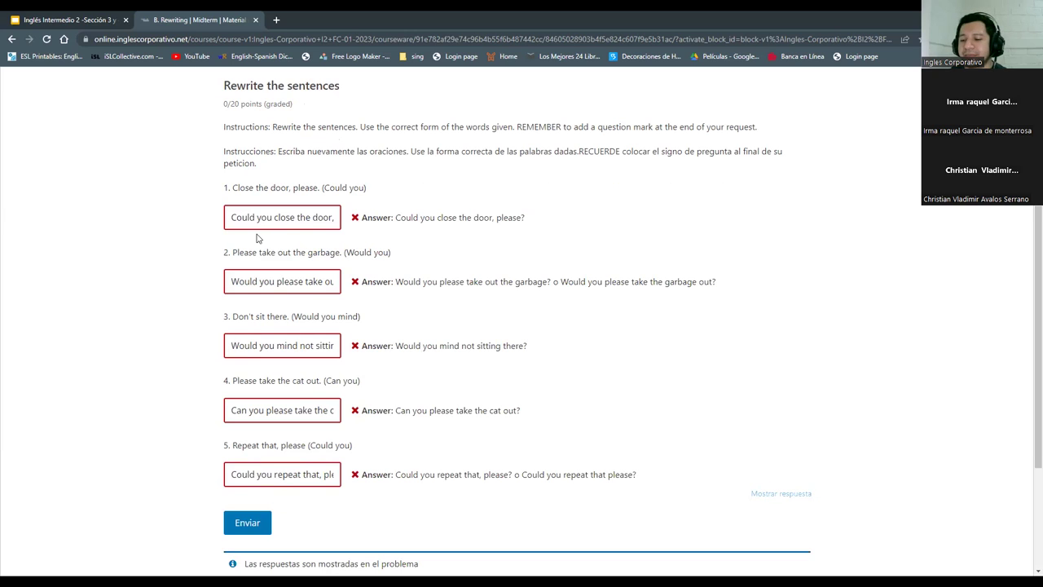
{"action": "key", "text": "End"}
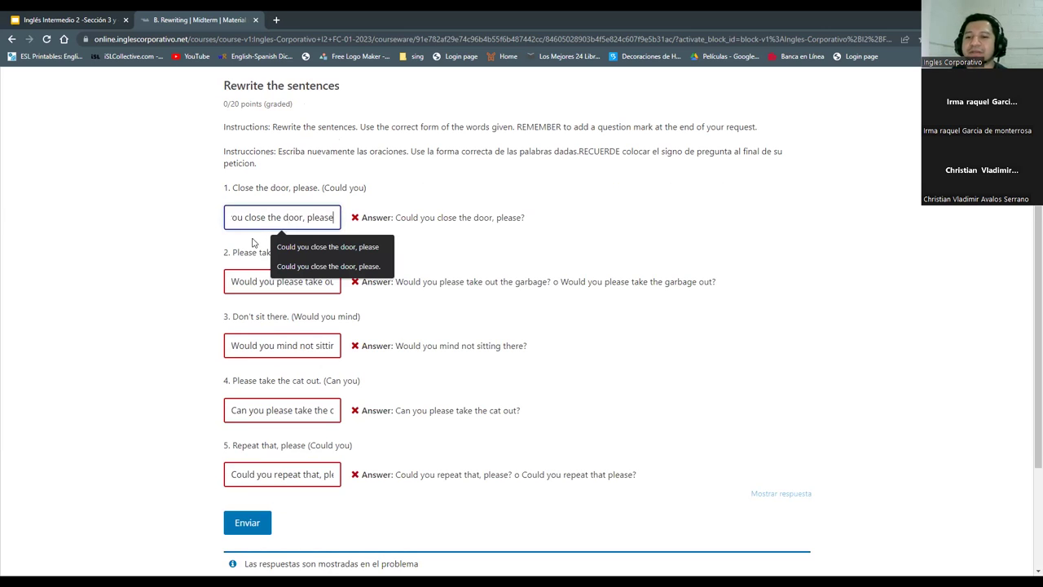
- Replace the final period of answer 2 with a question mark
{"action": "left_click", "coordinate": [276, 282]}
{"action": "type", "text": "0"}
{"action": "key", "text": "BackSpace"}
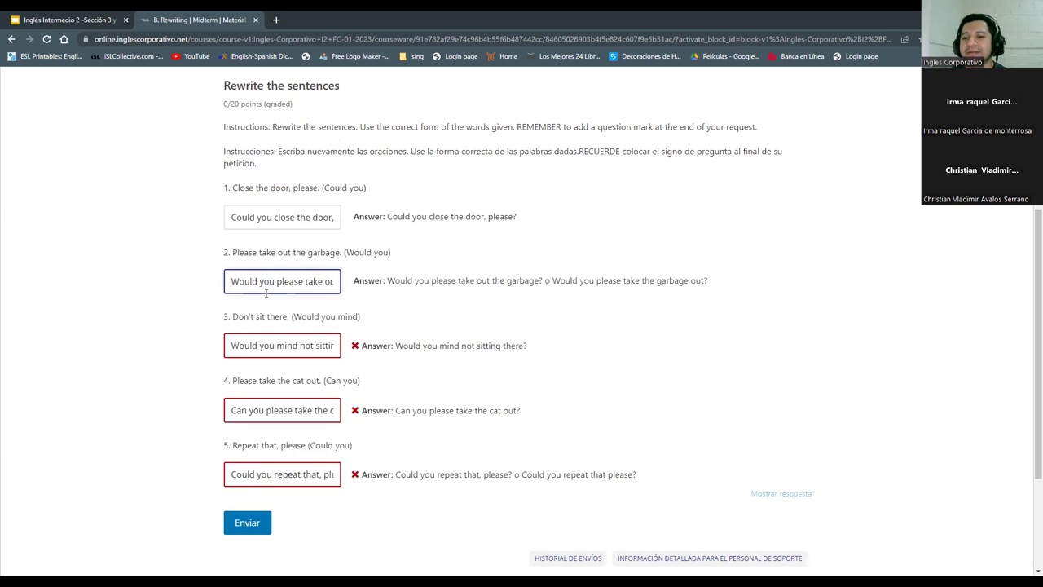
{"action": "key", "text": "End"}
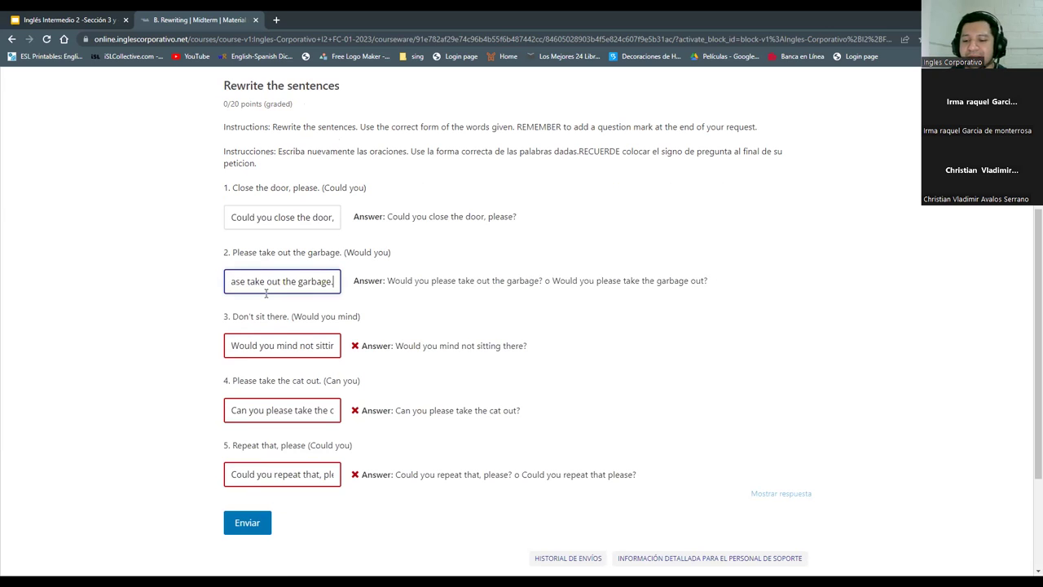
{"action": "key", "text": "BackSpace"}
{"action": "type", "text": "?"}
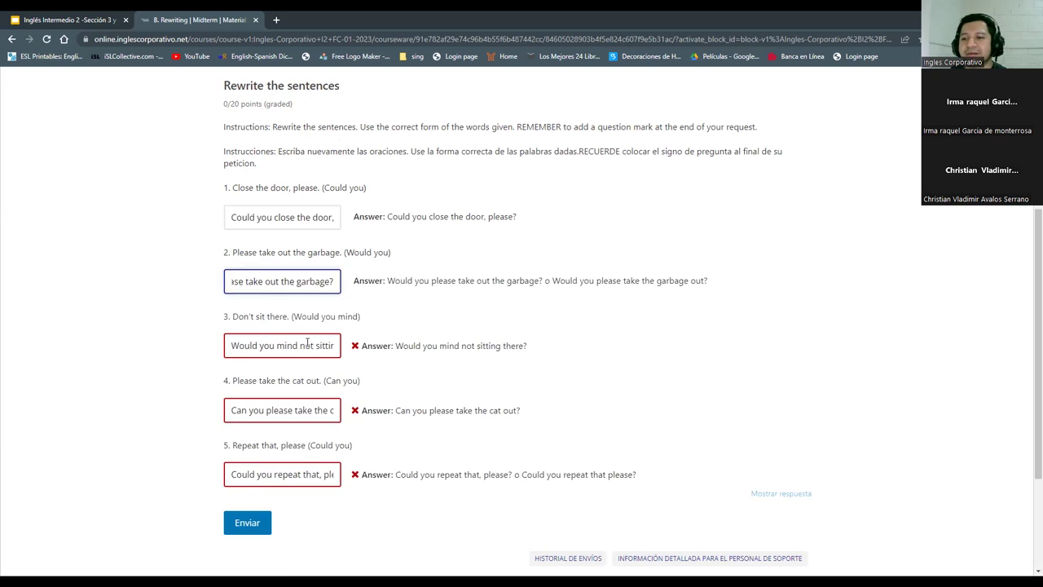
- Change "here" to "there" in answer 3 so it reads "Would you mind not sitting there?"
{"action": "left_click", "coordinate": [314, 344]}
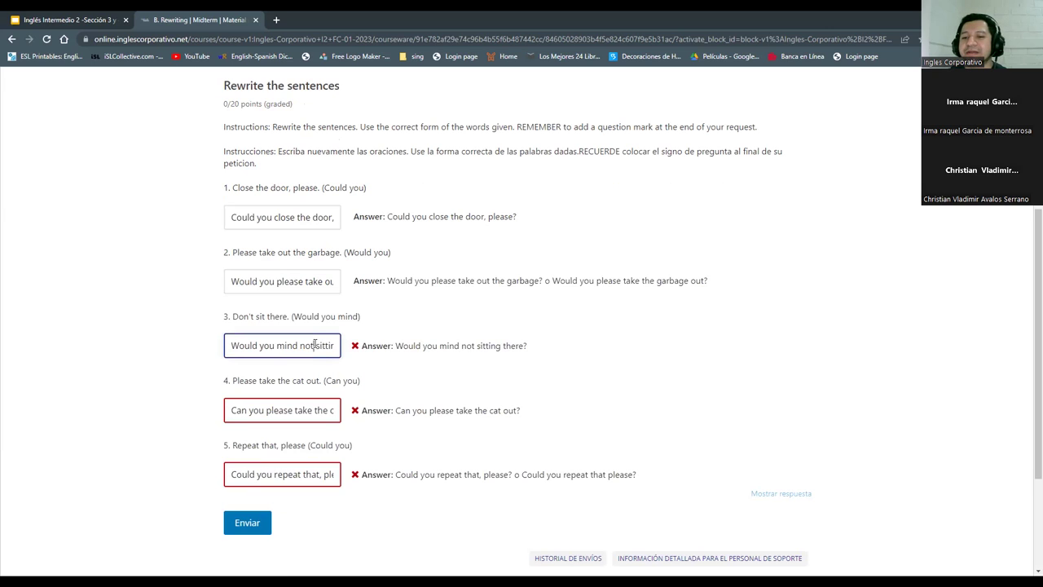
{"action": "key", "text": "End"}
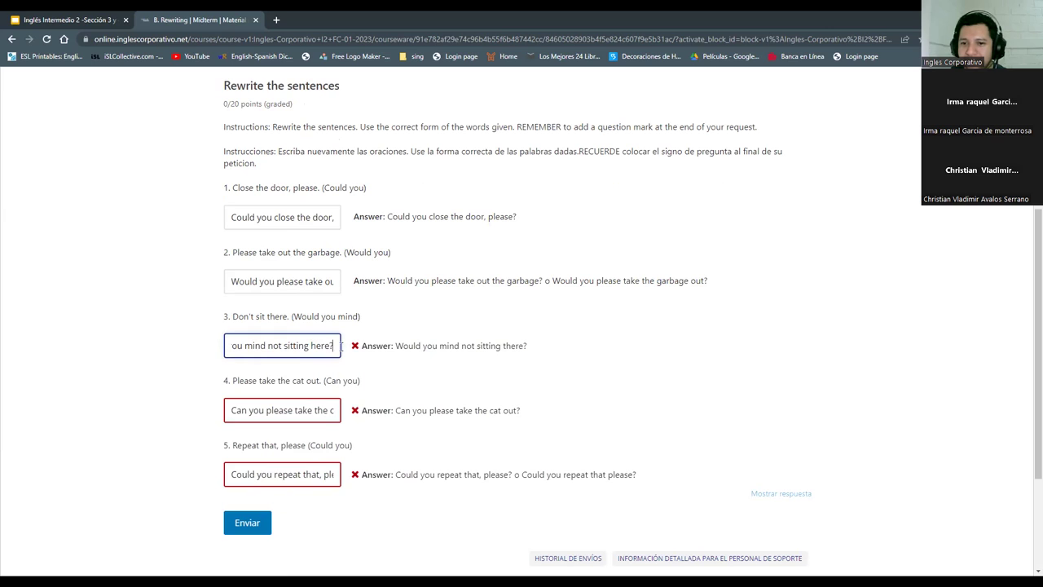
{"action": "type", "text": "t"}
- Replace the final character of answer 4 with a question mark so it reads "Can you please take the cat out?"
{"action": "left_click", "coordinate": [294, 400]}
{"action": "key", "text": "End"}
{"action": "key", "text": "BackSpace"}
{"action": "type", "text": "?"}
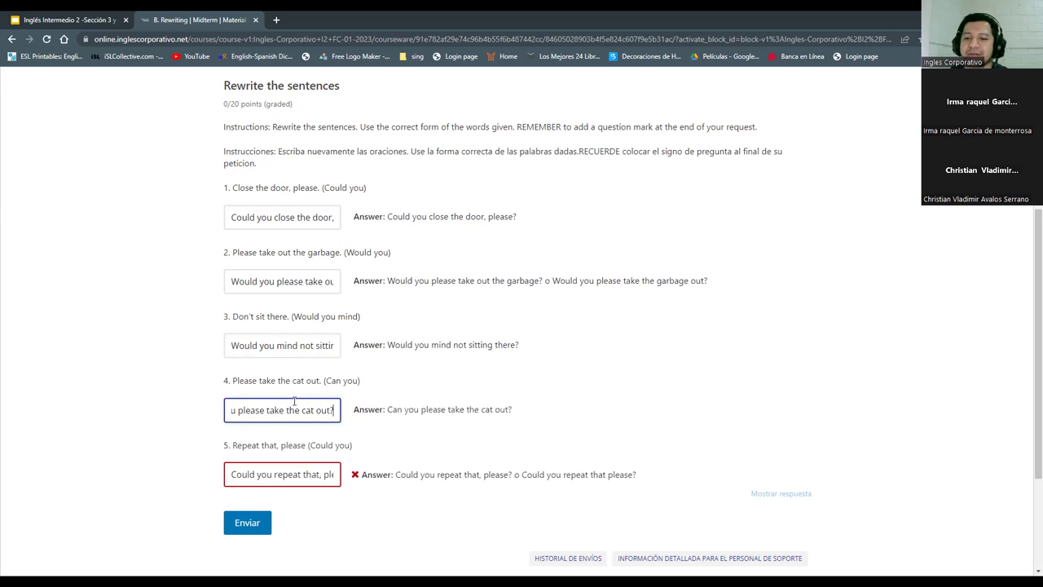
- Replace the final period of answer 5 with a question mark and resubmit the exercise for grading
{"action": "left_click", "coordinate": [294, 475]}
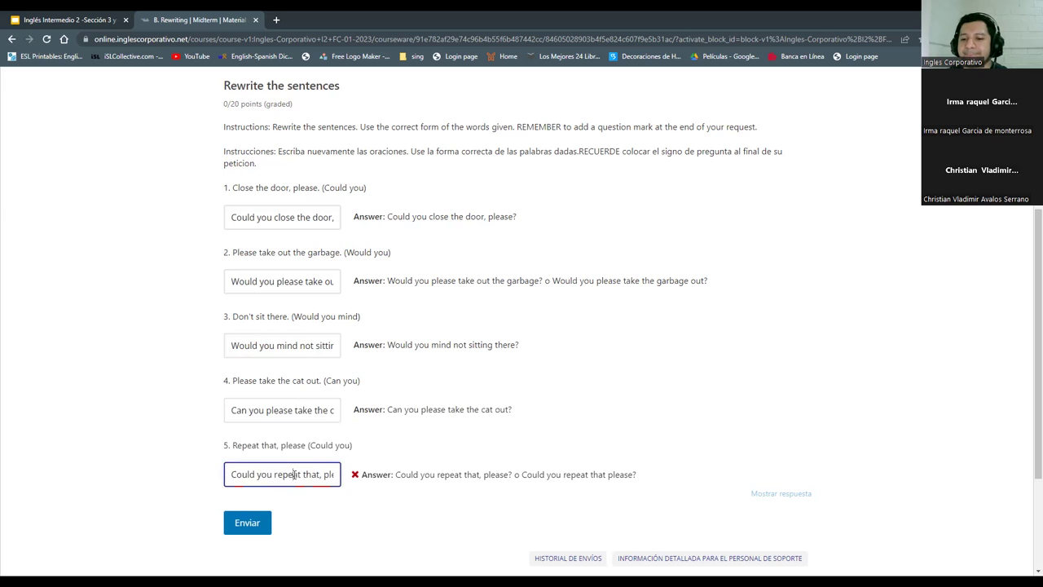
{"action": "key", "text": "End"}
{"action": "key", "text": "BackSpace"}
{"action": "type", "text": "?"}
{"action": "left_click", "coordinate": [254, 524]}
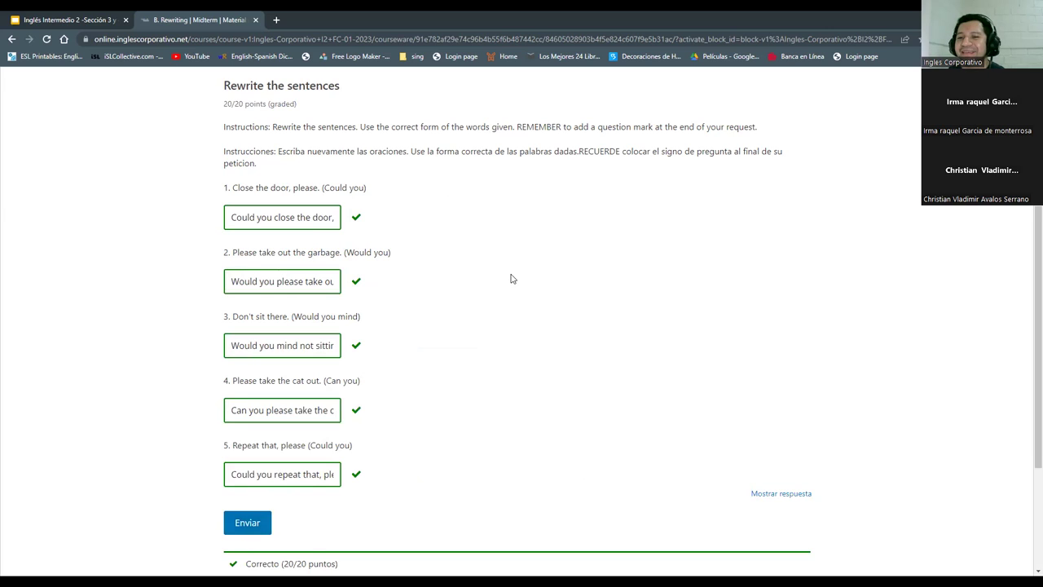
- Review the full text of answers 1 and 3, checking the ending of each sentence
{"action": "left_click", "coordinate": [275, 217]}
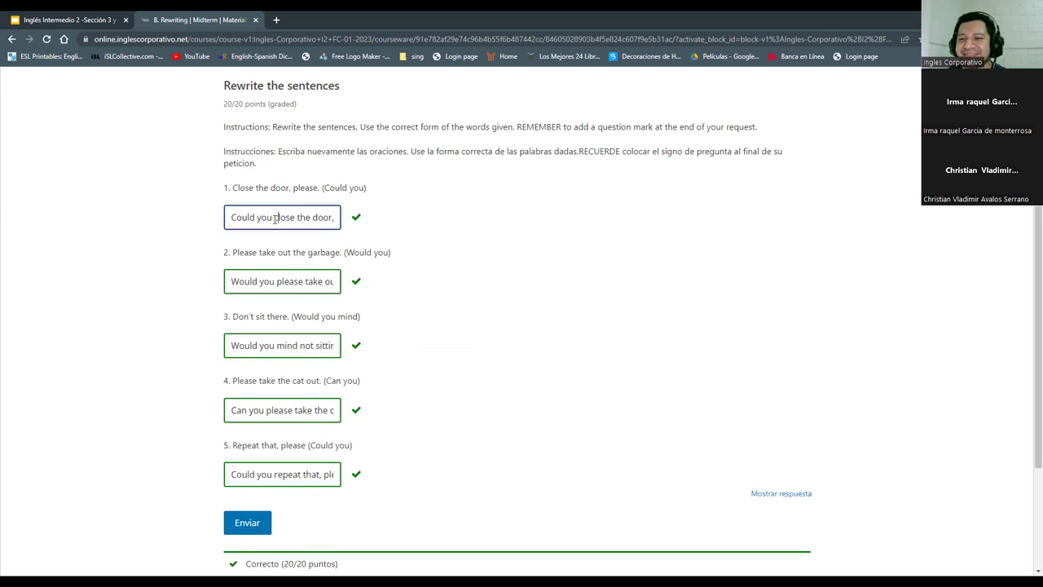
{"action": "key", "text": "End"}
{"action": "type", "text": "?"}
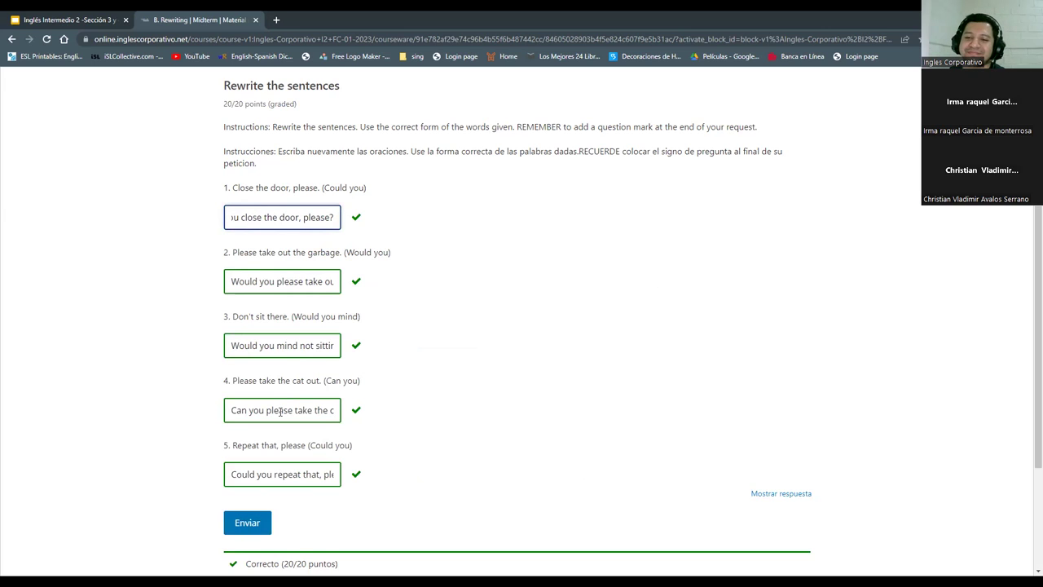
{"action": "left_click", "coordinate": [311, 348]}
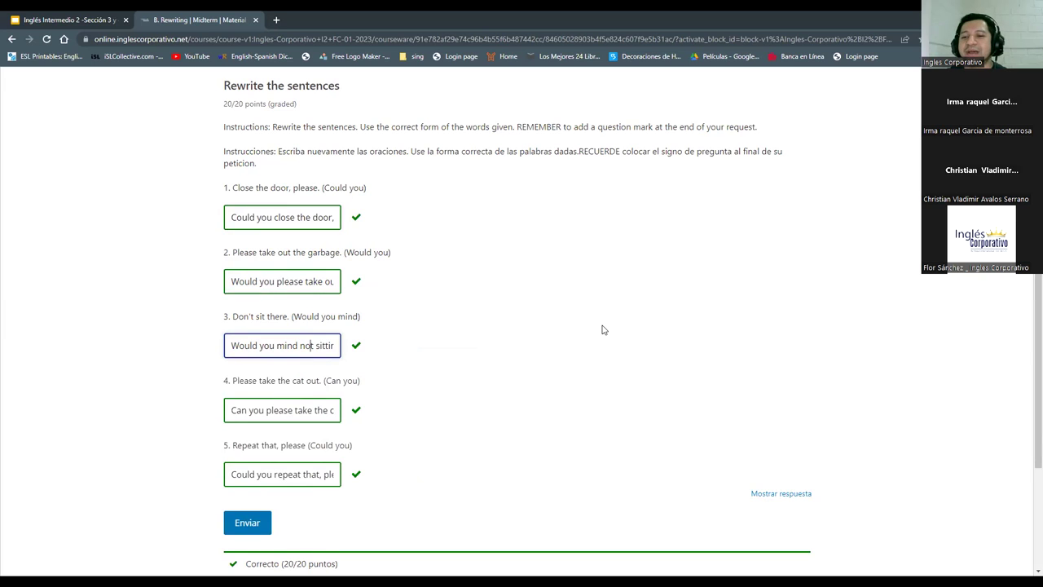
{"action": "key", "text": "End"}
{"action": "key", "text": "ctrl+Left"}
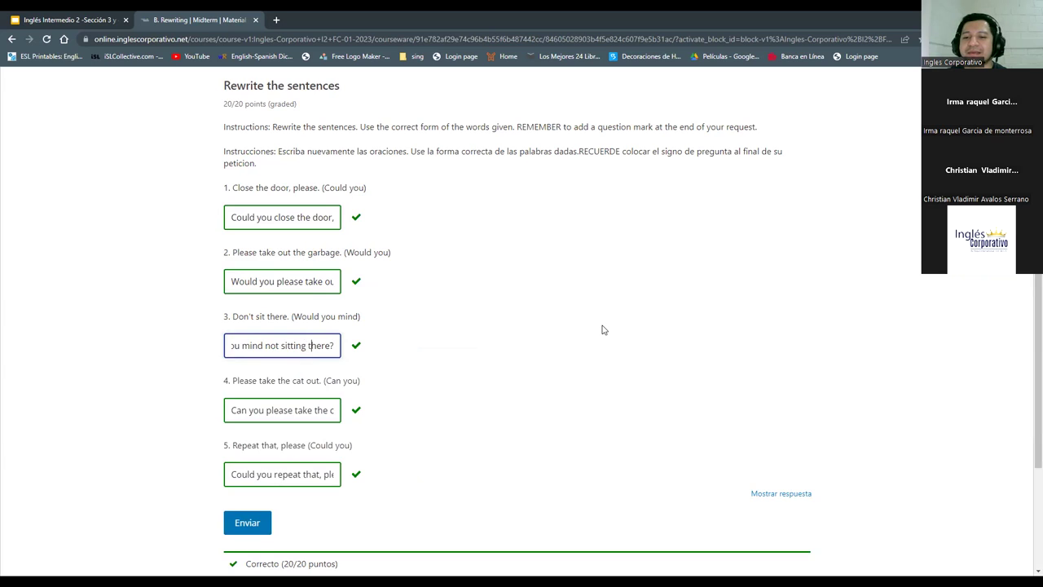
{"action": "key", "text": "Home"}
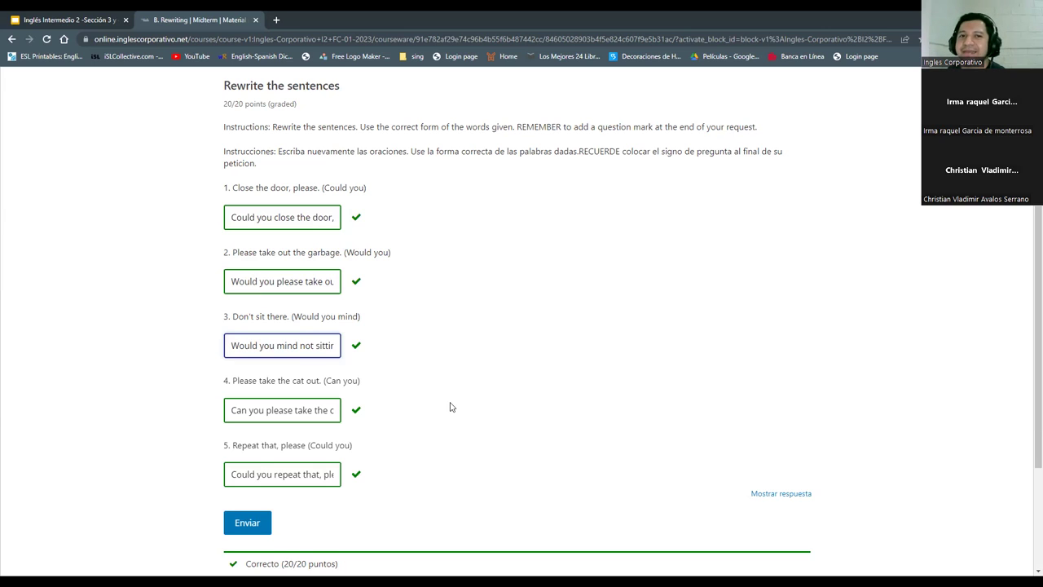
- Switch to the Inglés Intermedio 2 presentation in Google Slides
{"action": "left_click", "coordinate": [88, 22]}
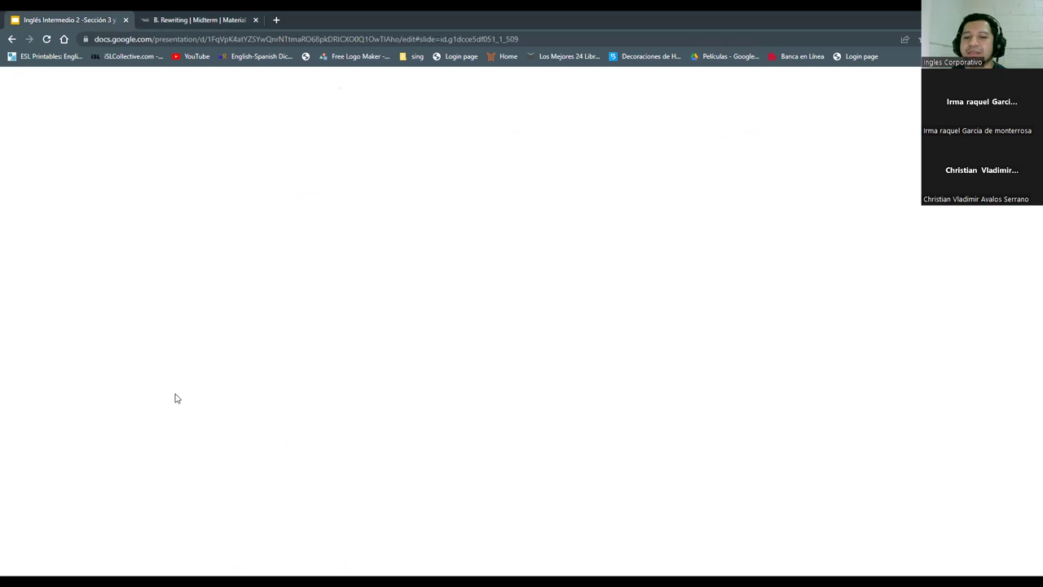